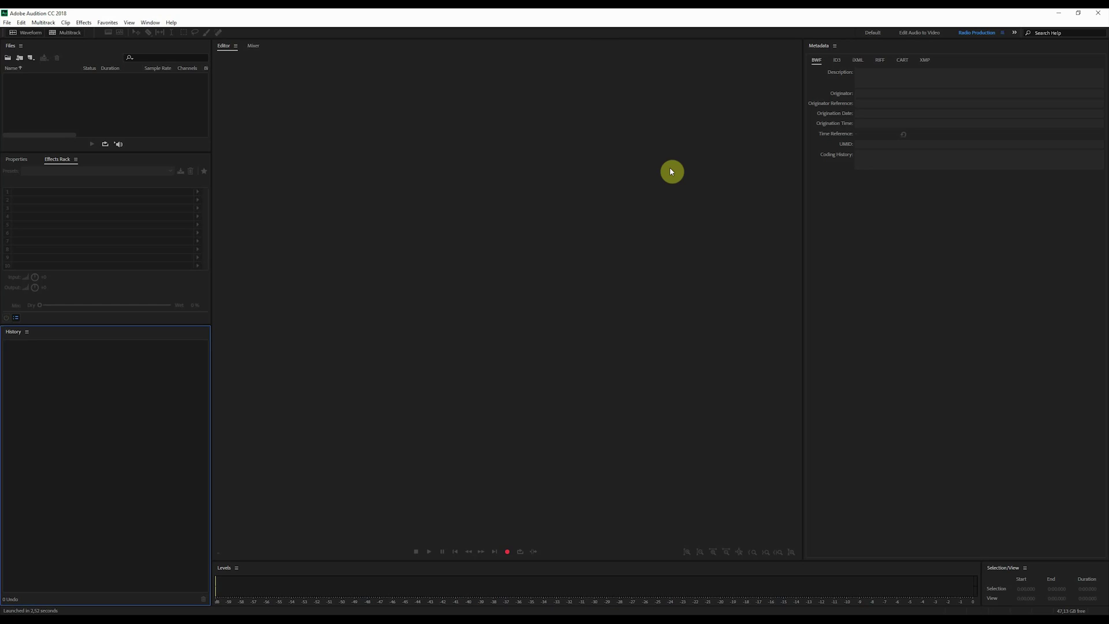
# Open the ambulancier .wav interview recording from disk as a stereo waveform.
pyautogui.click(8, 23)
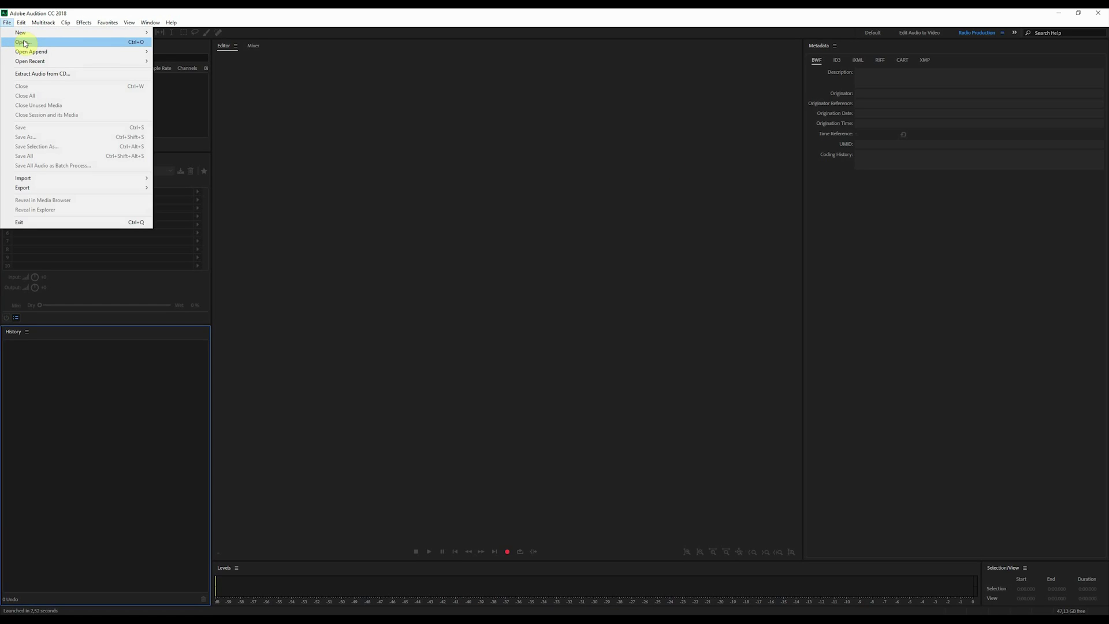
pyautogui.click(23, 42)
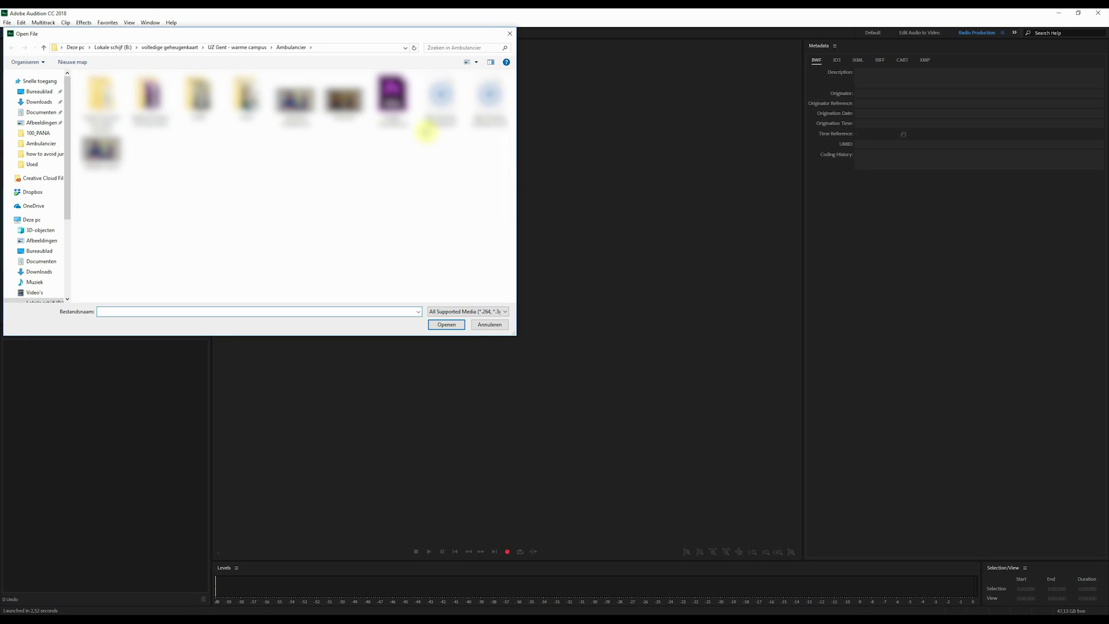
pyautogui.doubleClick(443, 98)
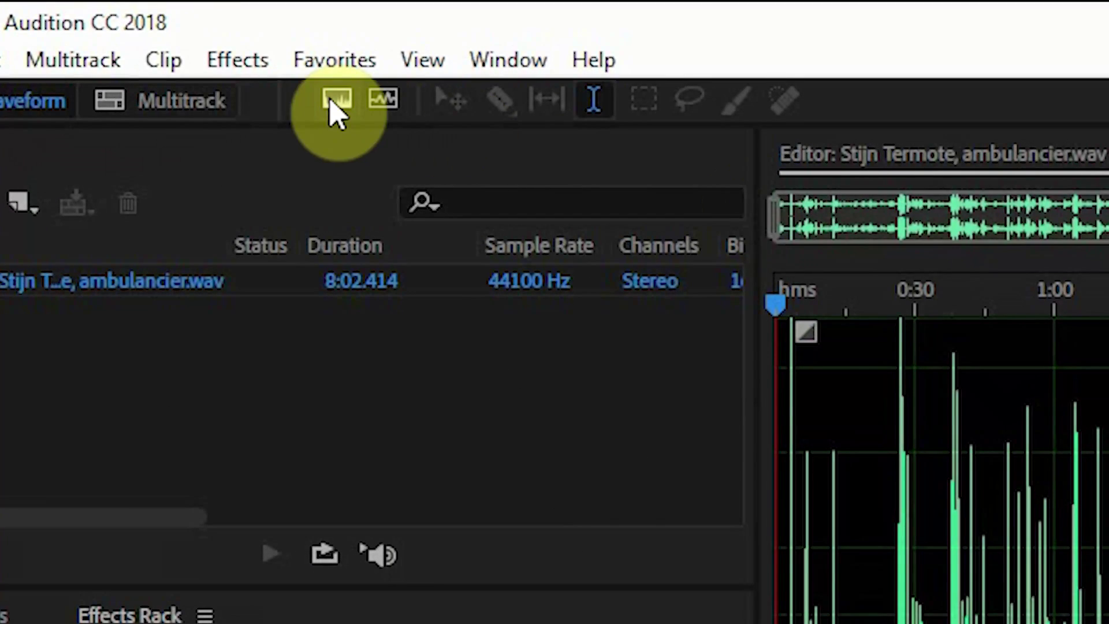
# Show the Spectral Frequency Display for both stereo channels below the waveform.
pyautogui.click(336, 103)
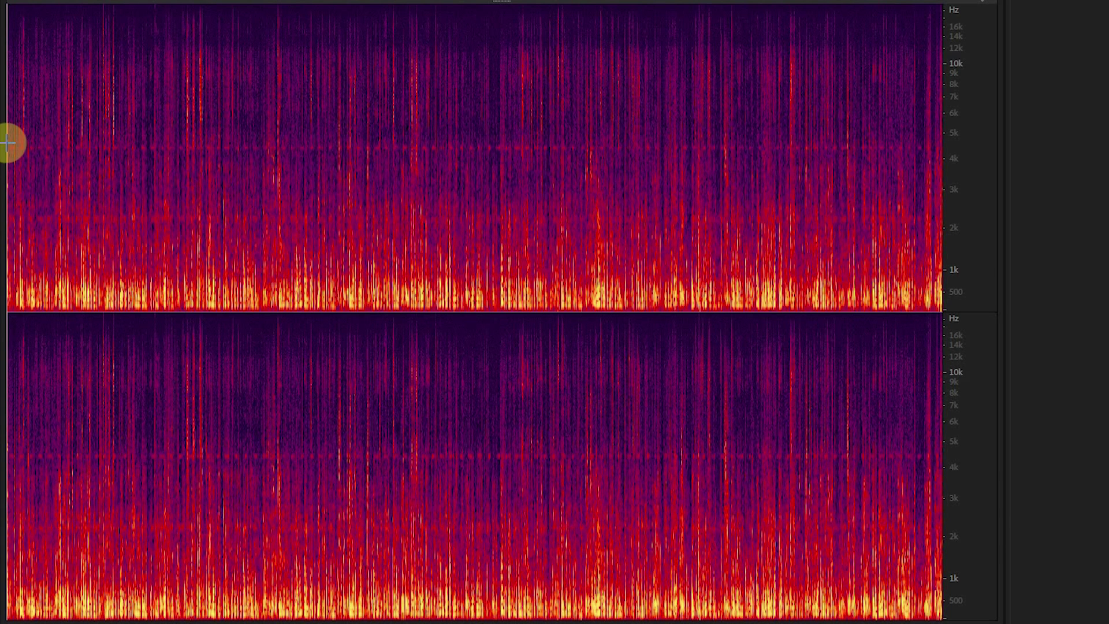
# Delete the beep lines near 4.5 kHz and 2.3 kHz, then play from near the start.
pyautogui.moveTo(16, 147); pyautogui.dragTo(943, 149)
pyautogui.press('Delete')
pyautogui.moveTo(9, 210)
pyautogui.mouseDown()
pyautogui.moveTo(243, 237)
pyautogui.moveTo(893, 228)
pyautogui.moveTo(872, 241)
pyautogui.mouseUp()
pyautogui.press('Delete')
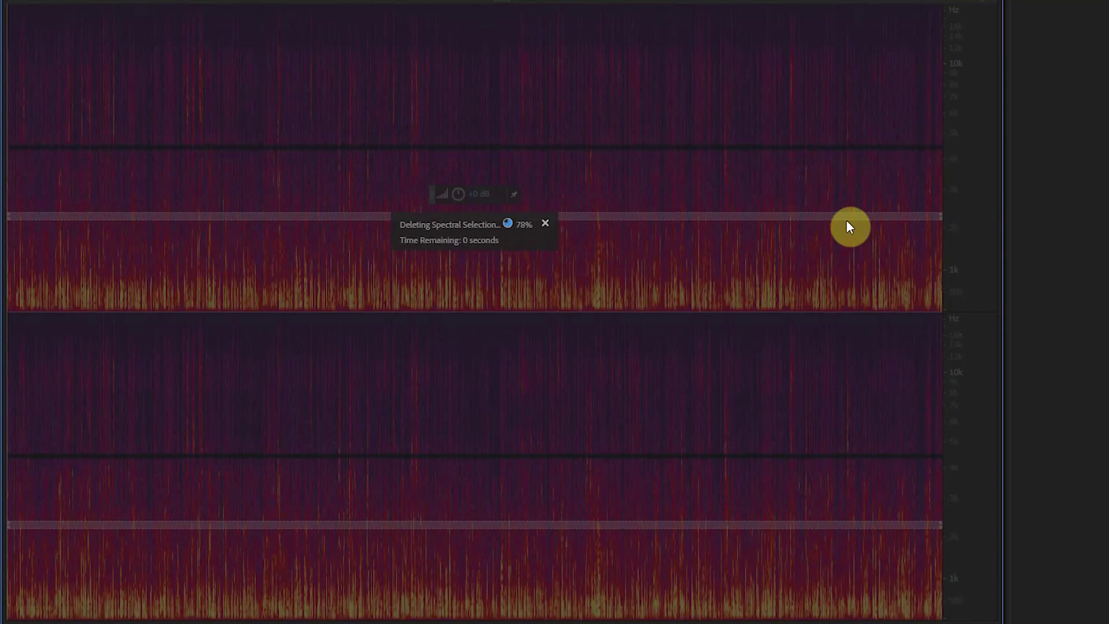
pyautogui.click(112, 82)
pyautogui.press('space')
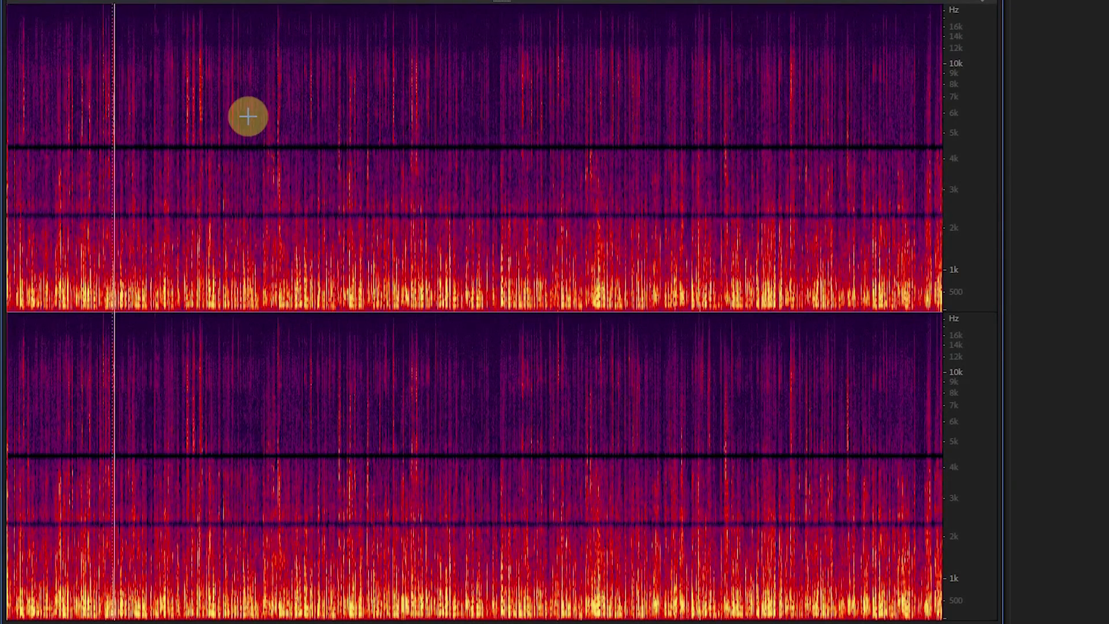